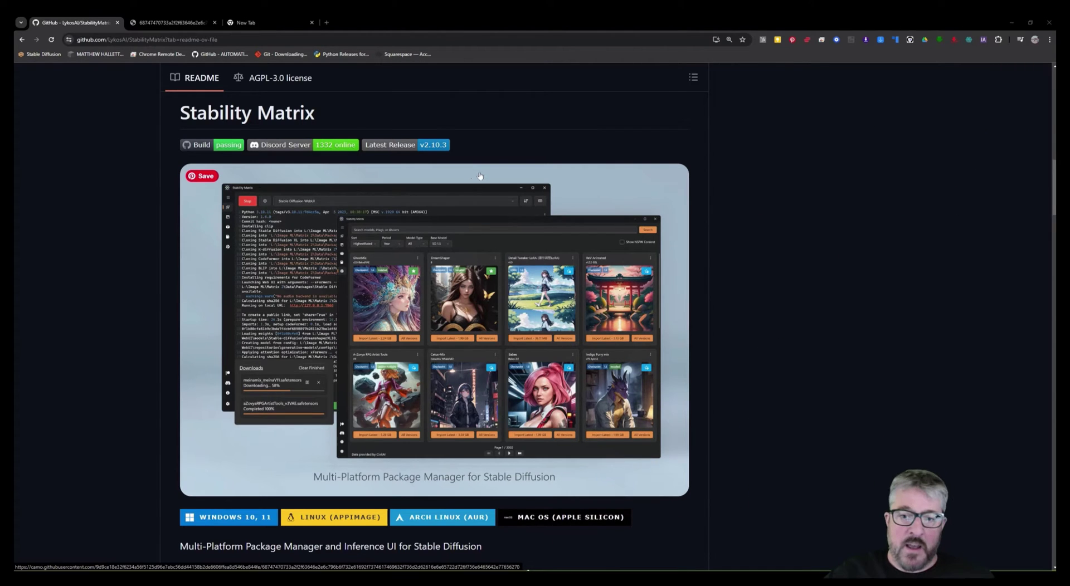
# Step: Reveal the downloaded StabilityMatrix in its C:\SD MATRIX folder from Chrome's download history
pyautogui.scroll(15, 479, 176)
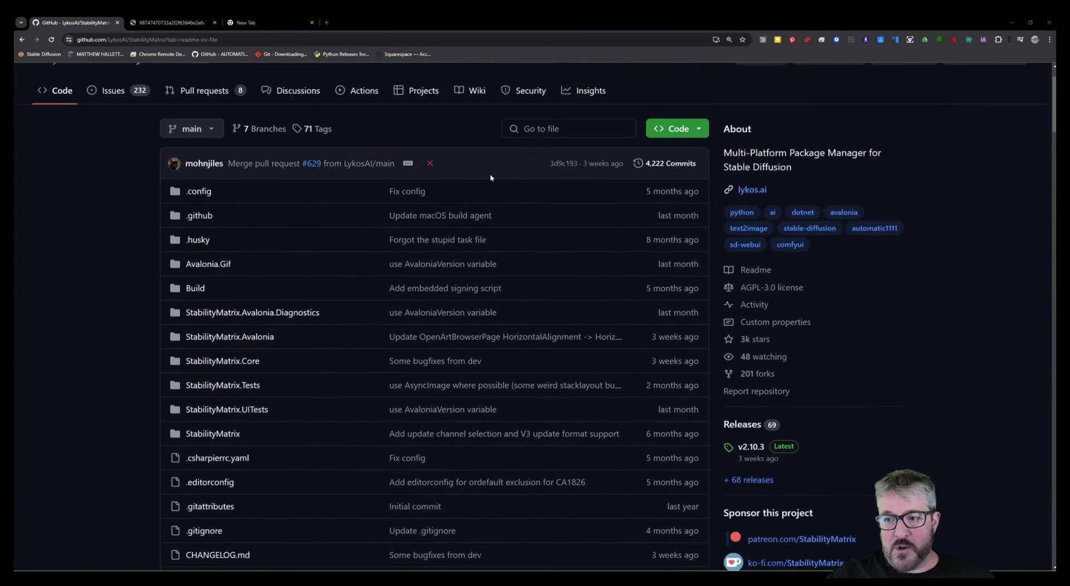
pyautogui.scroll(1, 490, 178)
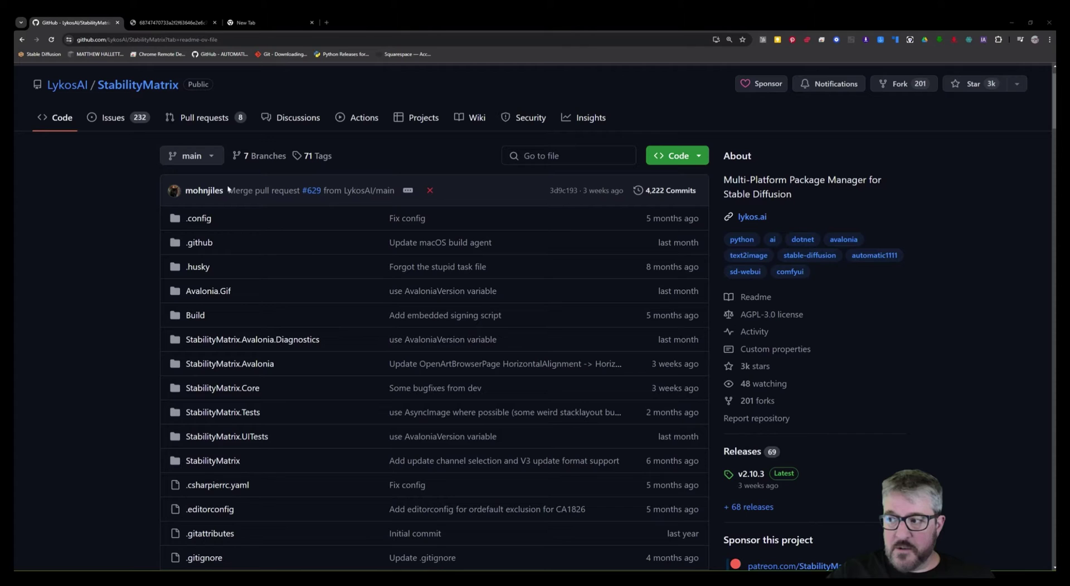
pyautogui.scroll(-5, 436, 158)
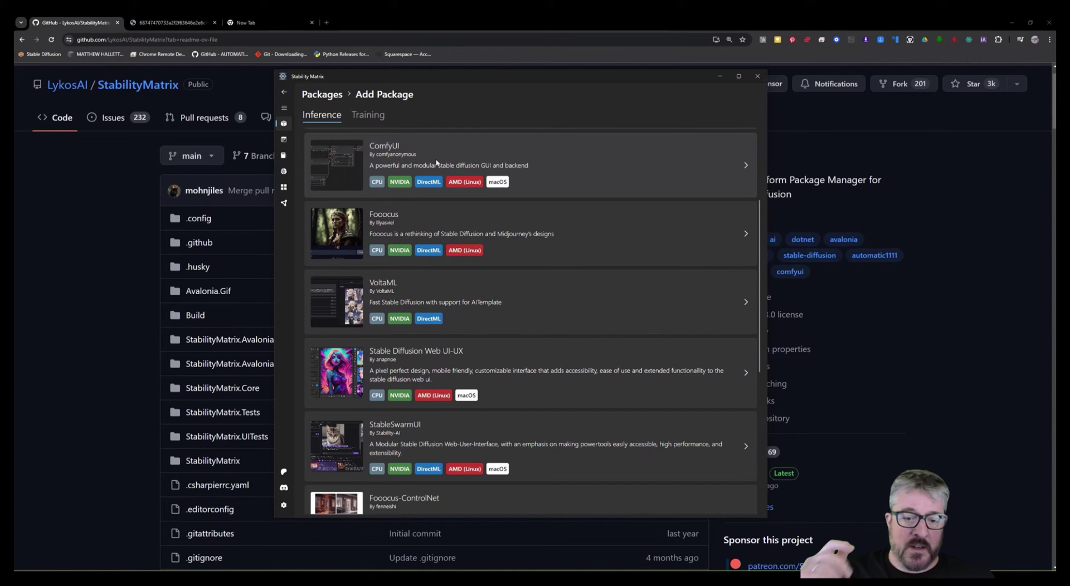
pyautogui.scroll(3, 436, 163)
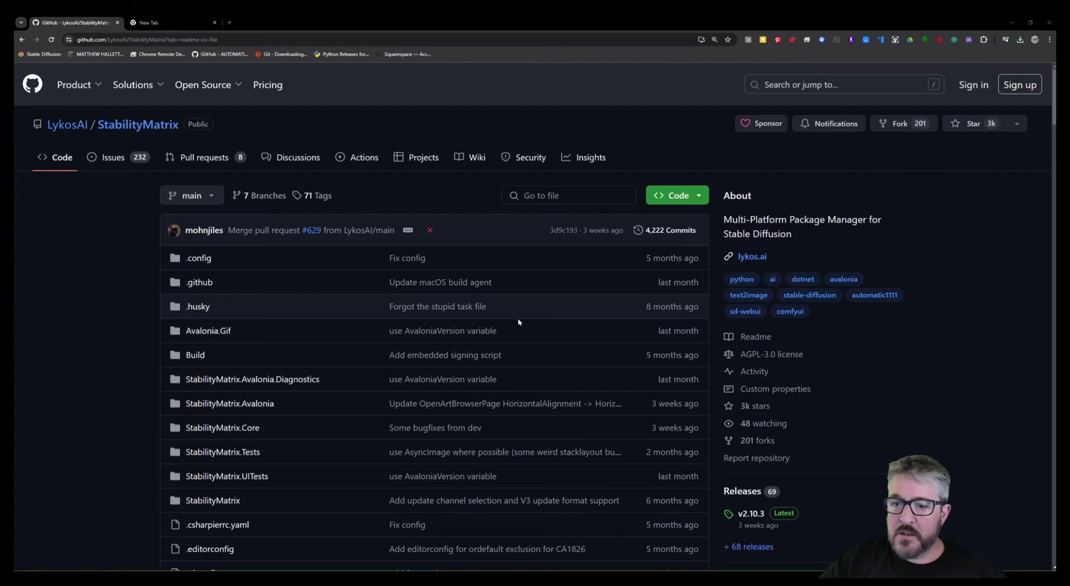
pyautogui.scroll(-8, 518, 323)
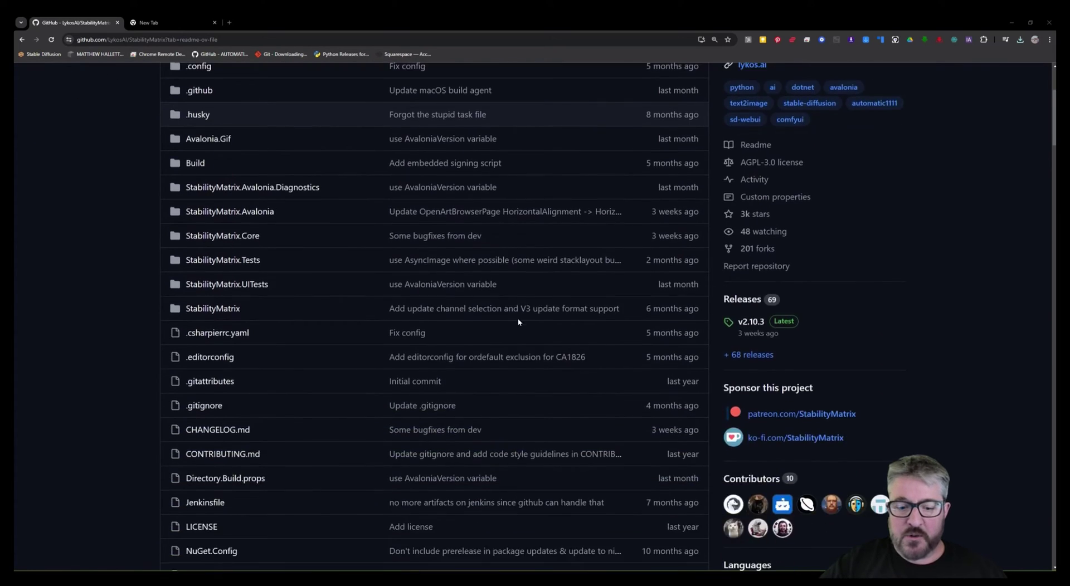
pyautogui.scroll(-6, 518, 323)
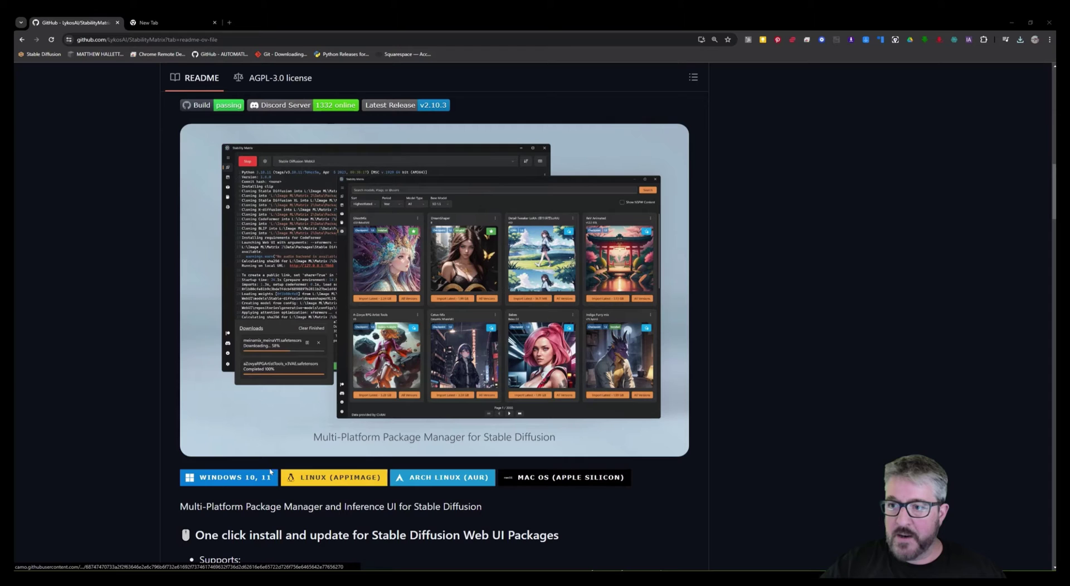
pyautogui.click(1020, 38)
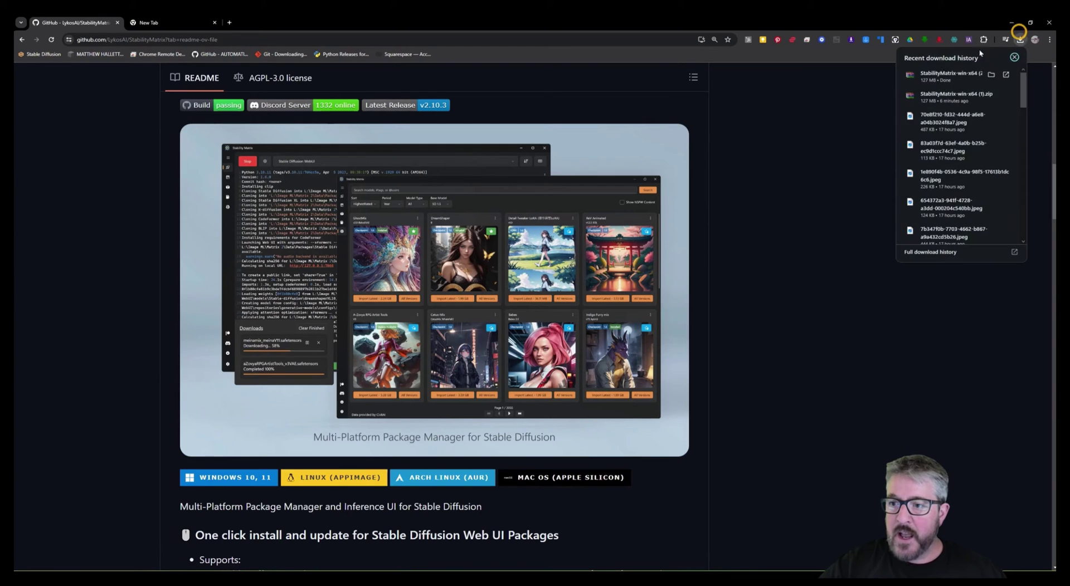
pyautogui.click(941, 72)
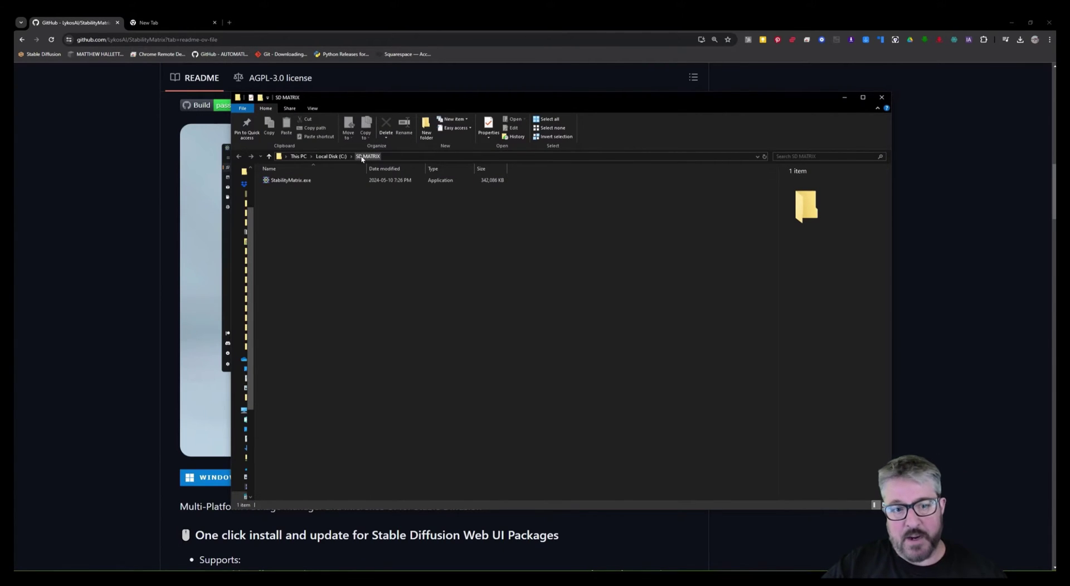
# Step: Run StabilityMatrix.exe from the SD MATRIX folder
pyautogui.click(290, 180)
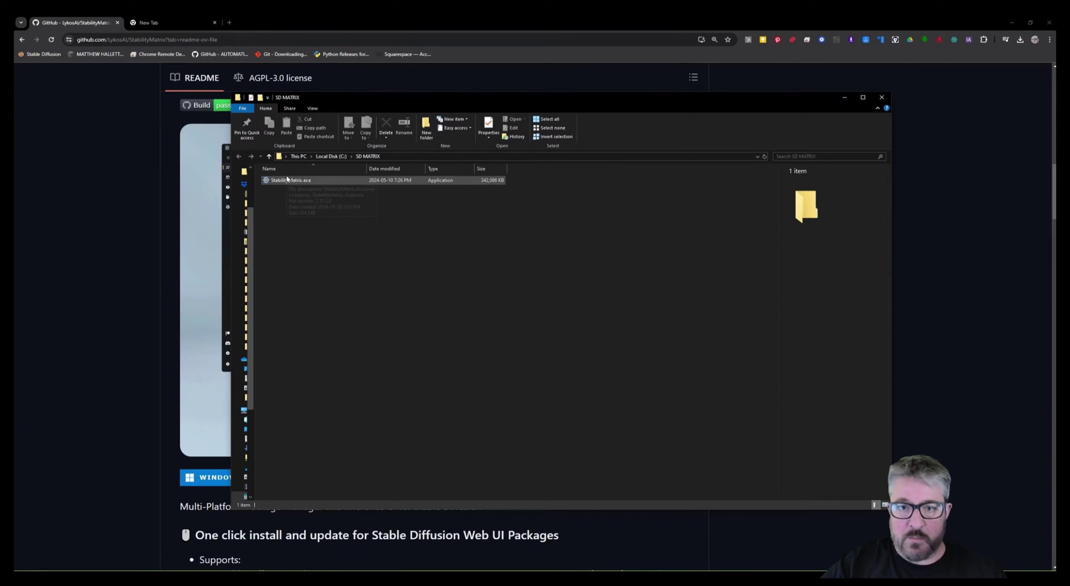
pyautogui.doubleClick(287, 180)
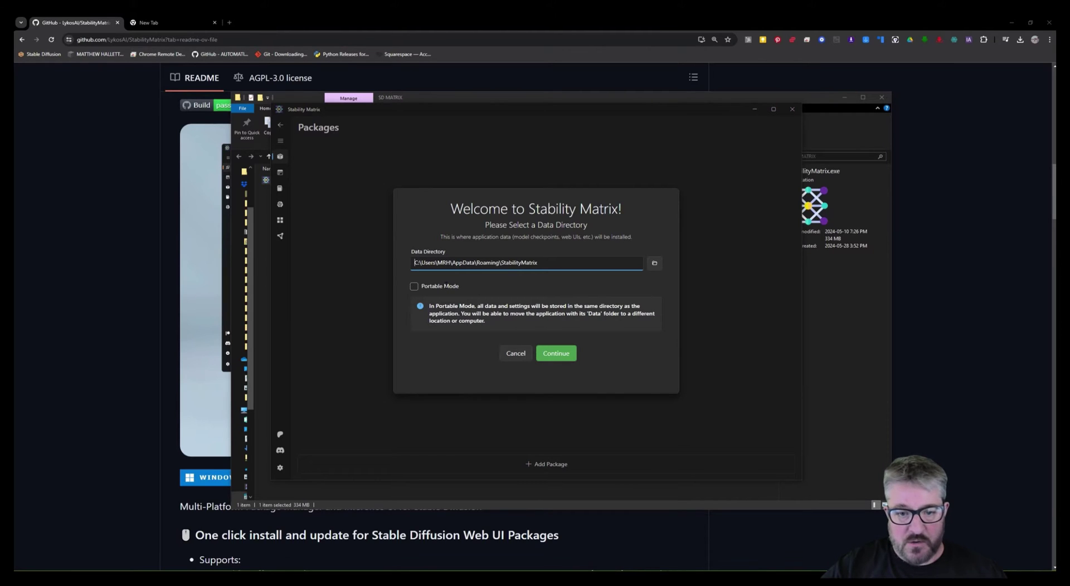
# Step: Enable Portable Mode with data in C:\SD MATRIX\Data and continue setup
pyautogui.click(414, 286)
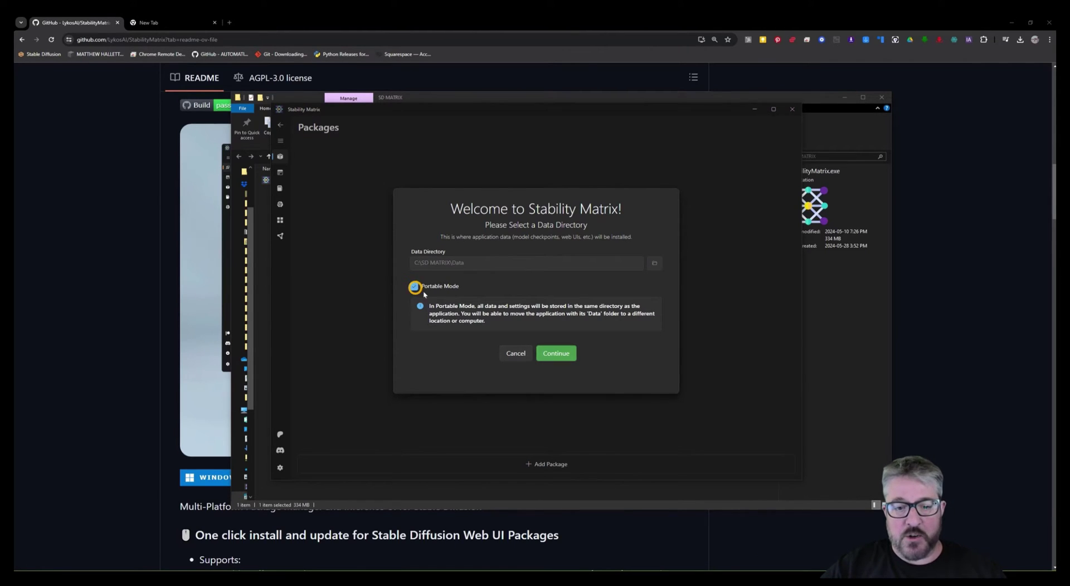
pyautogui.click(558, 354)
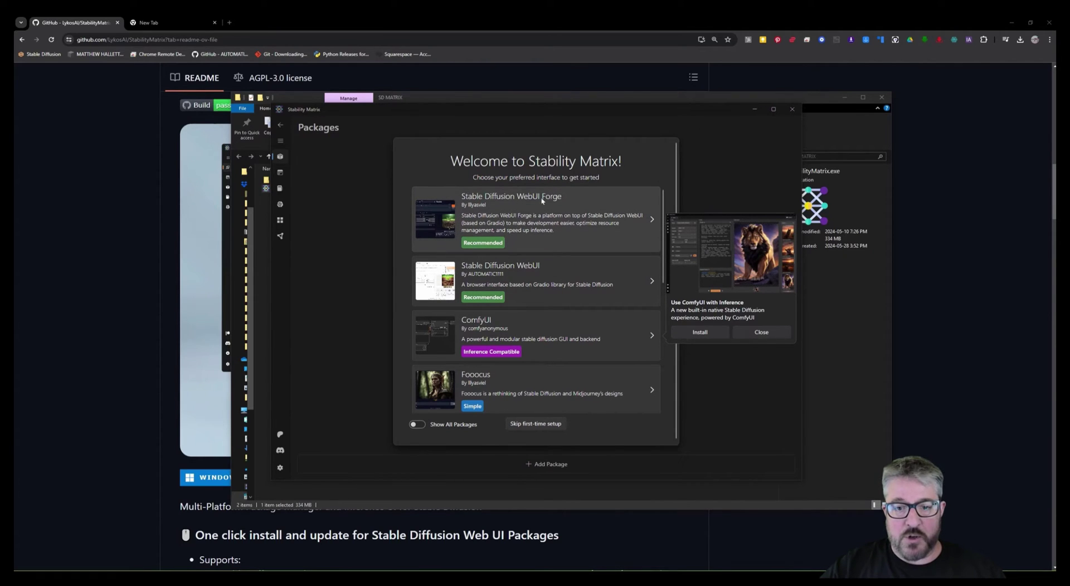
# Step: Pick Stable Diffusion WebUI Forge and skip the recommended models to start installing
pyautogui.scroll(-1, 560, 297)
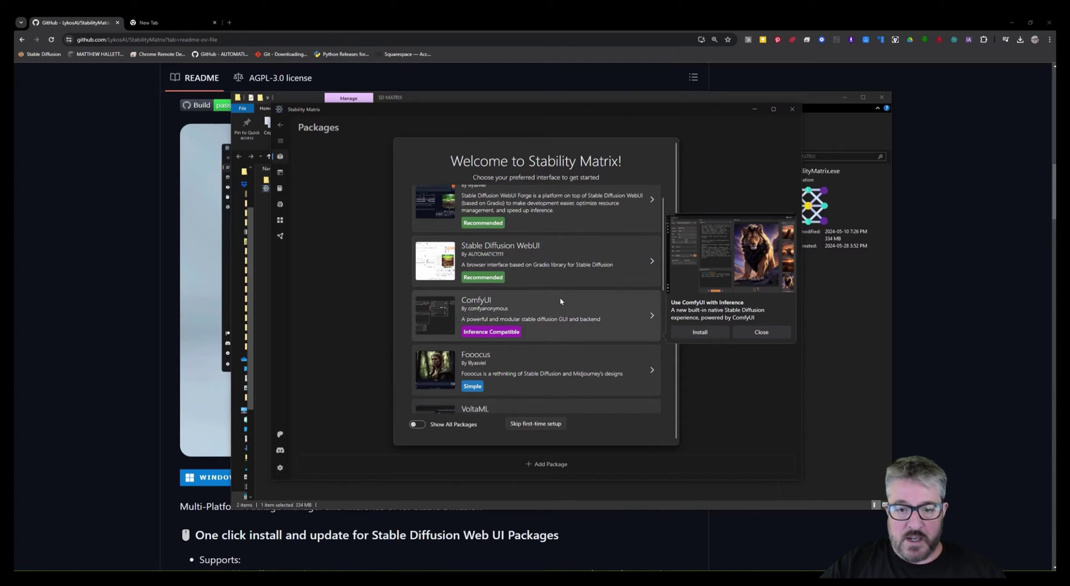
pyautogui.click(504, 251)
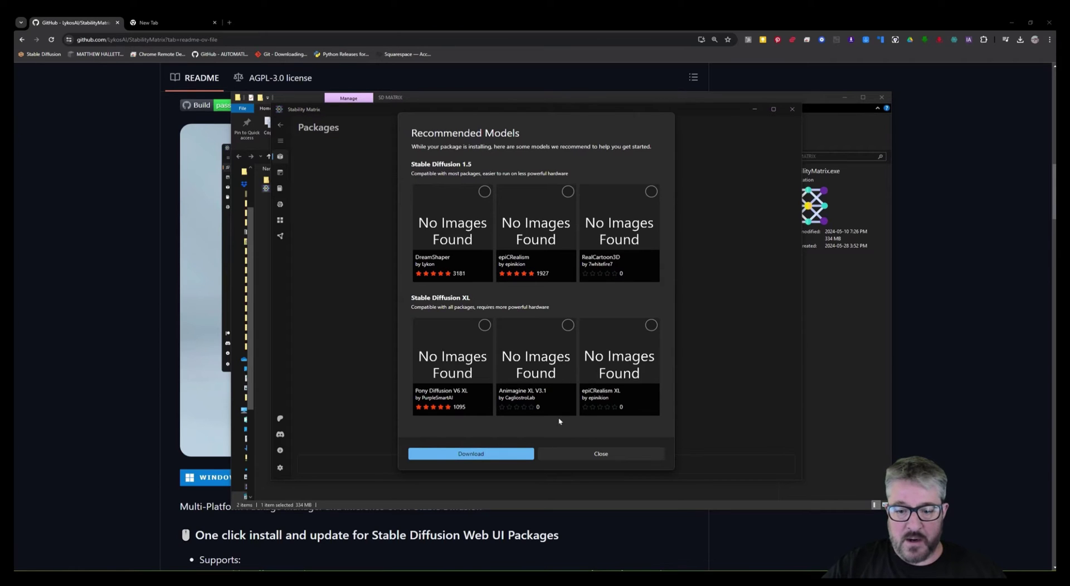
pyautogui.click(471, 454)
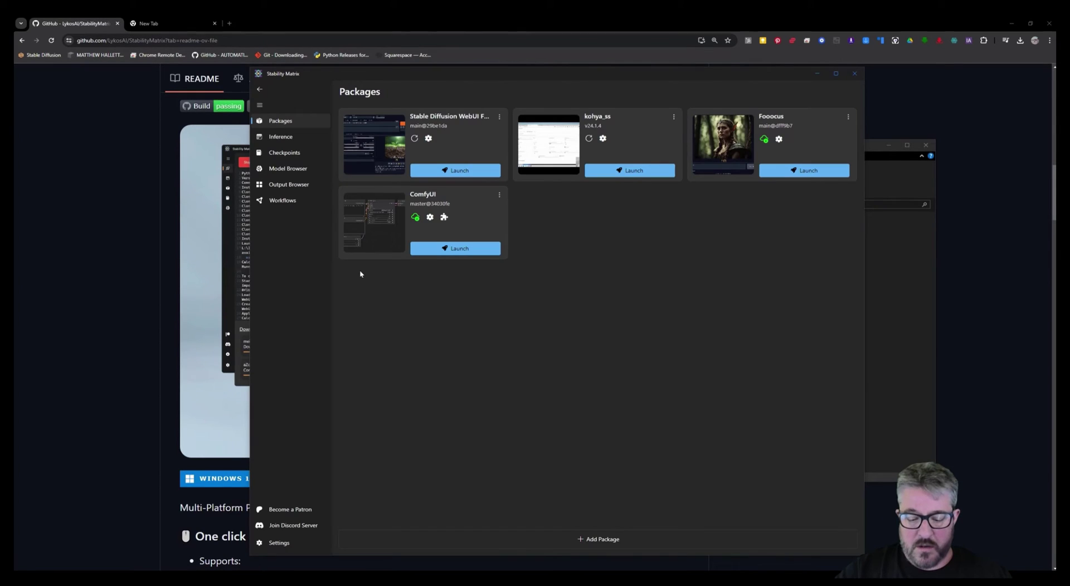
# Step: Launch the Forge package, then bring up the Add Package catalog of inference packages
pyautogui.click(452, 170)
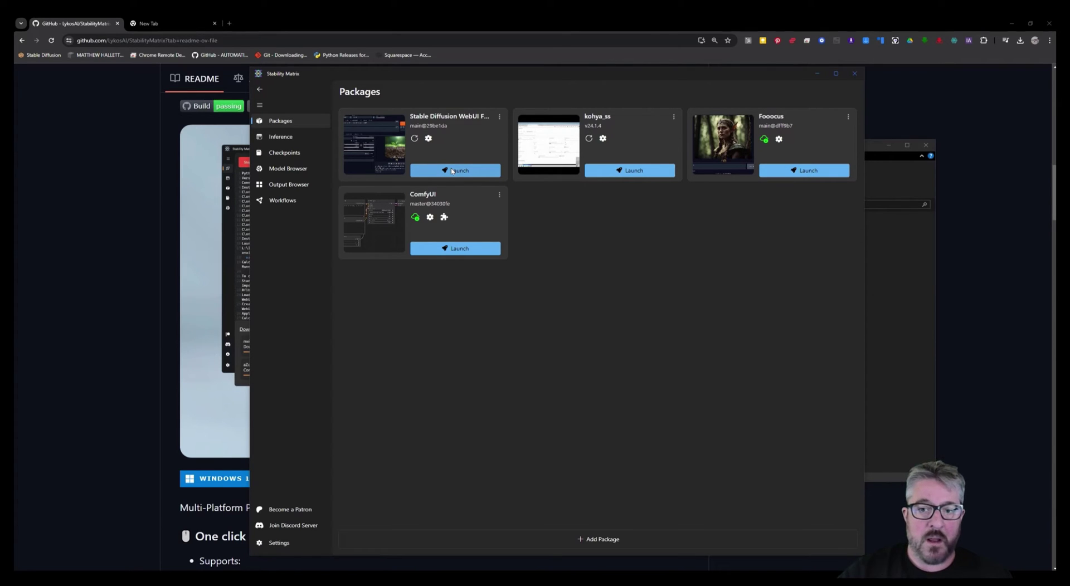
pyautogui.click(598, 549)
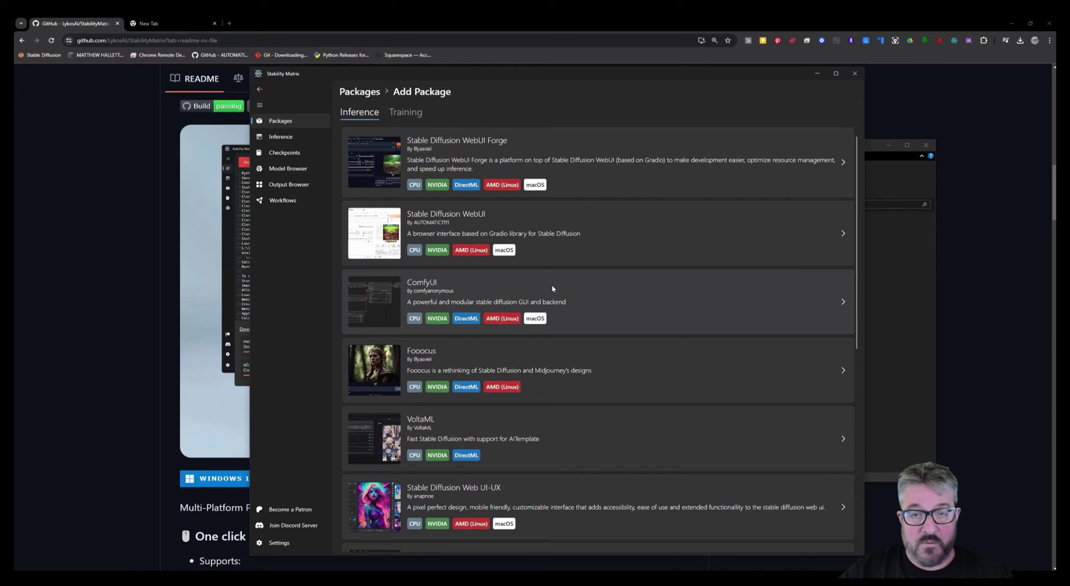
# Step: Search OpenArt Browser for 'upscale' workflows and preview the Upscale workflow, cancelling the import
pyautogui.click(274, 200)
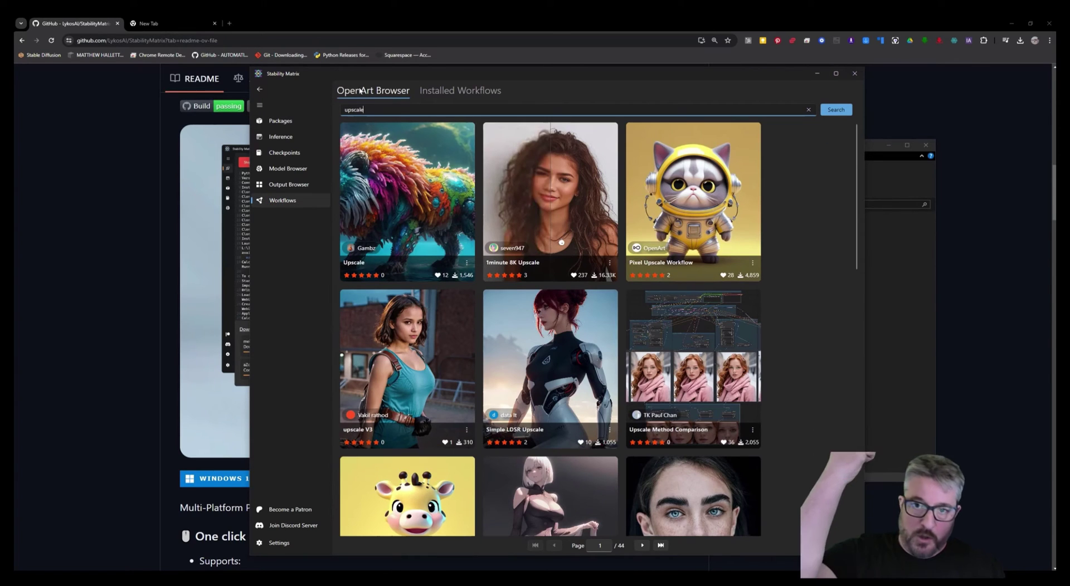
pyautogui.click(834, 110)
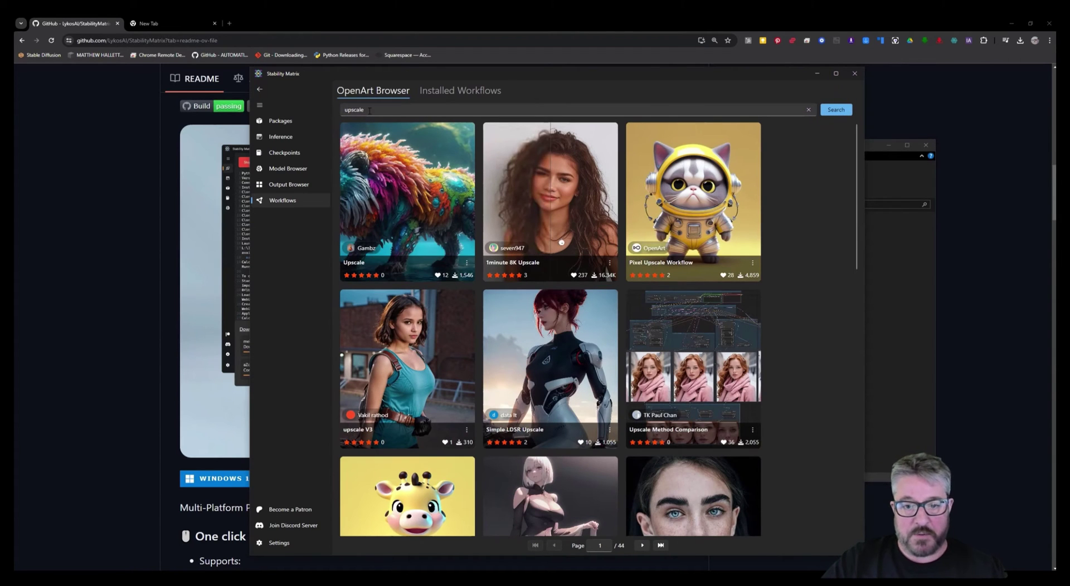
pyautogui.click(414, 184)
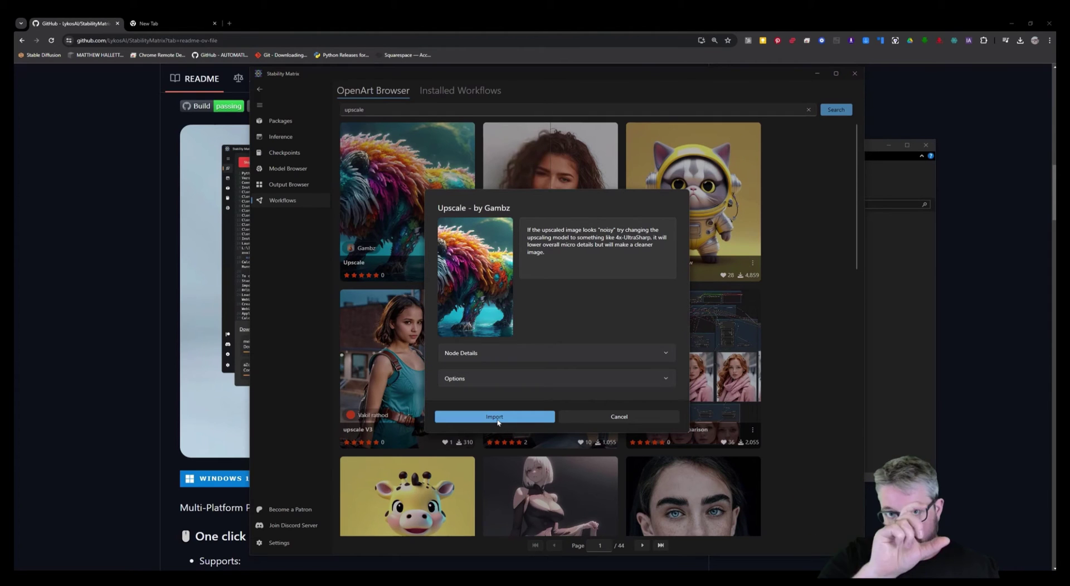
pyautogui.click(594, 420)
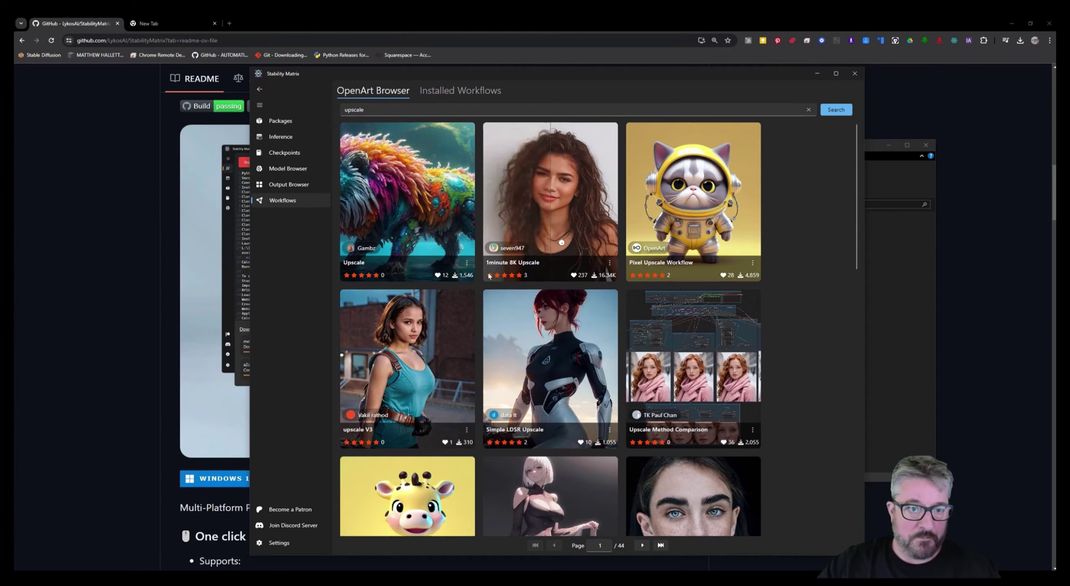
# Step: Scroll the Add Package inference list from WebUI Forge to Fooocus-MRE and back up
pyautogui.click(476, 294)
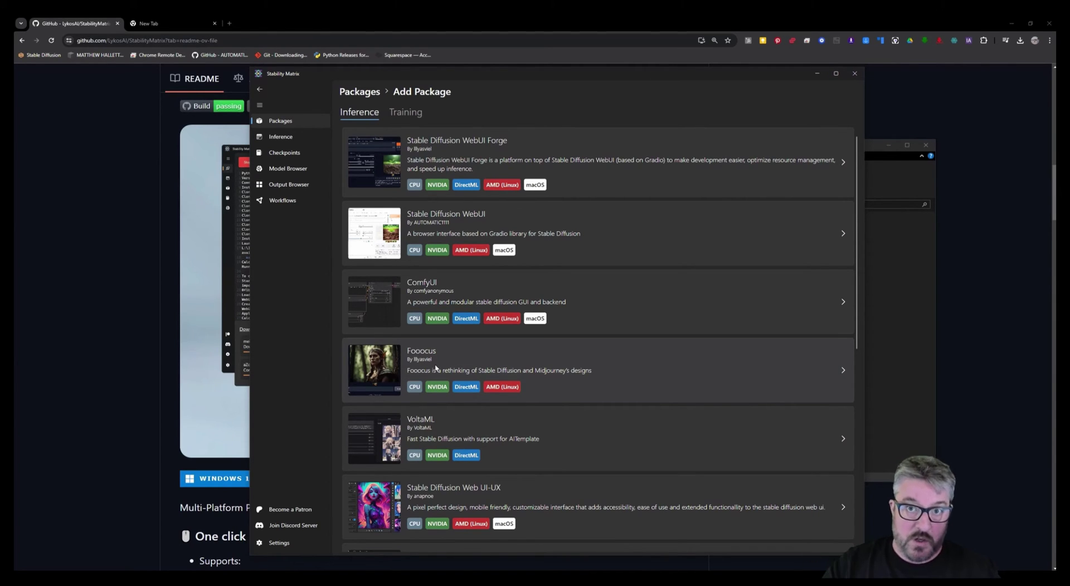
pyautogui.scroll(-2, 436, 369)
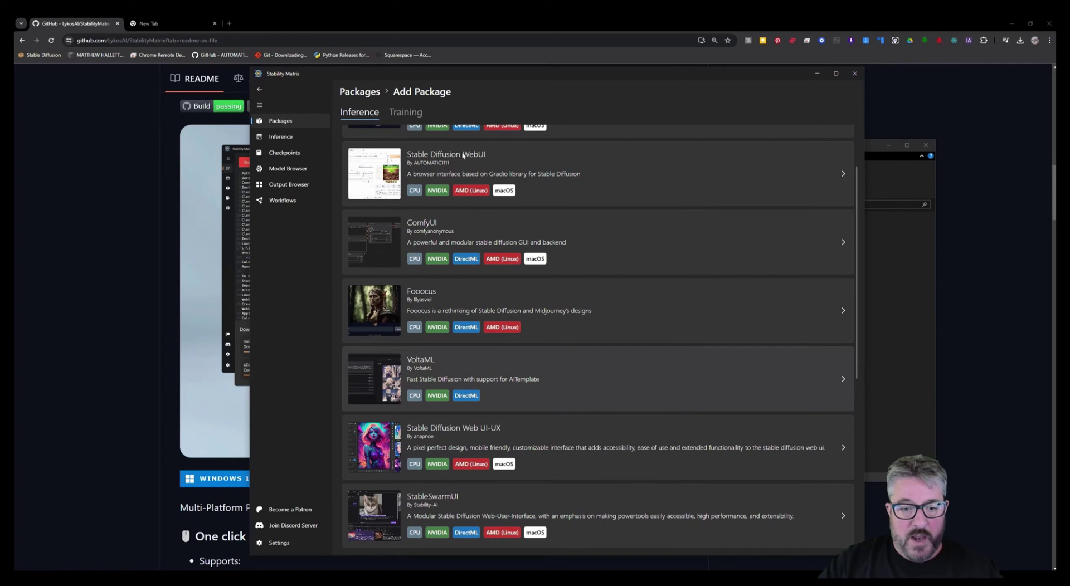
pyautogui.scroll(-5, 463, 155)
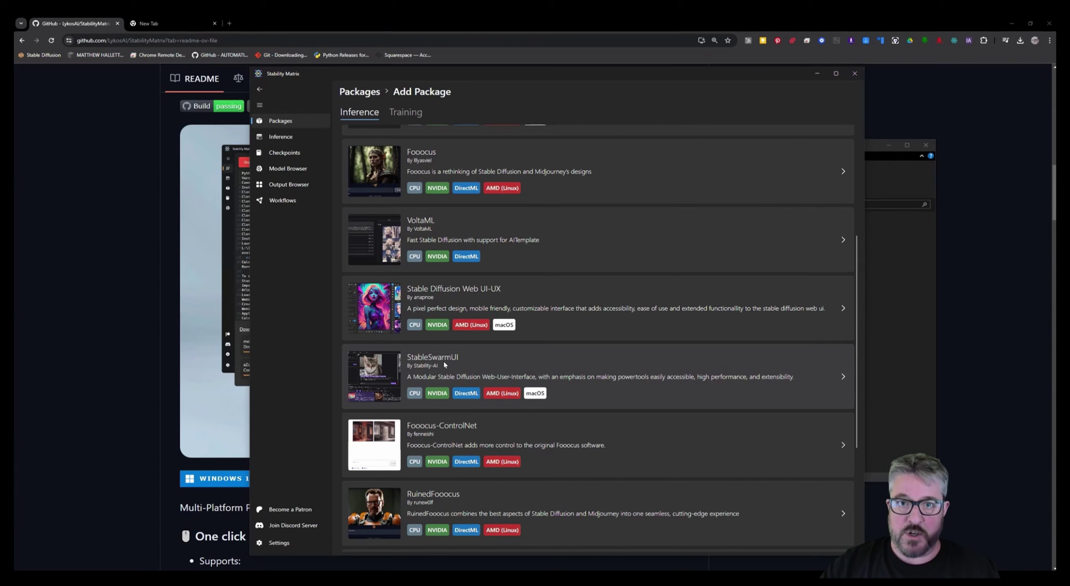
pyautogui.scroll(-3, 443, 360)
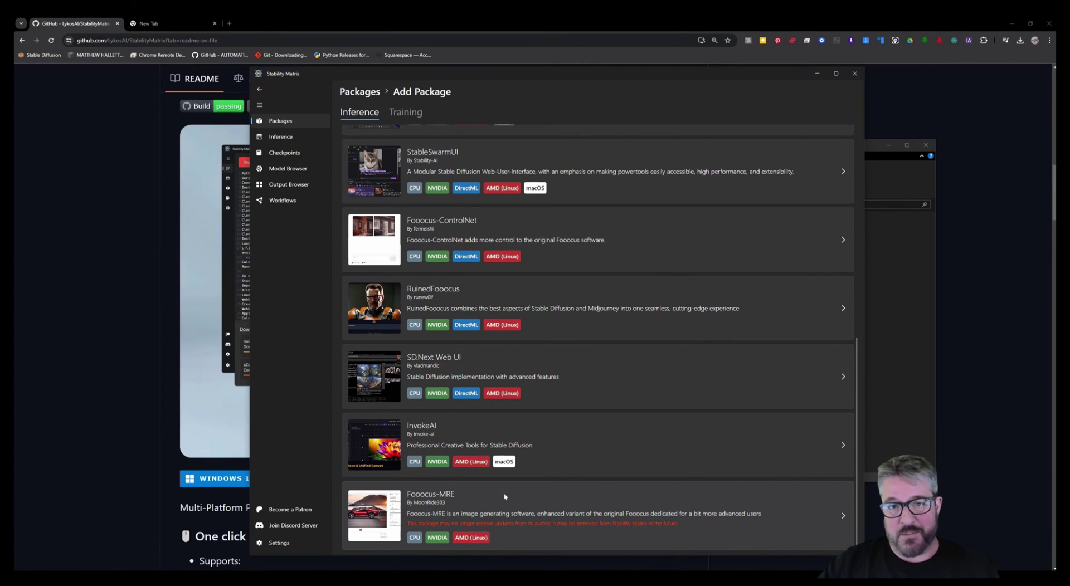
pyautogui.scroll(10, 624, 446)
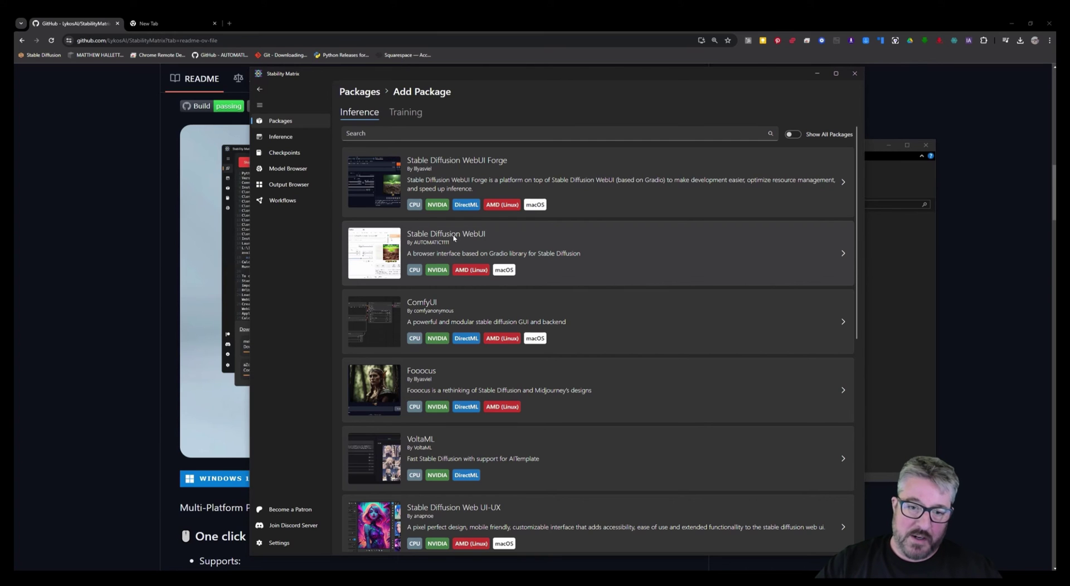
# Step: In the Model Browser, glance at CivitAI, then select both CLIP Vision IP Adapter Encoders on Hugging Face
pyautogui.click(284, 153)
pyautogui.click(287, 169)
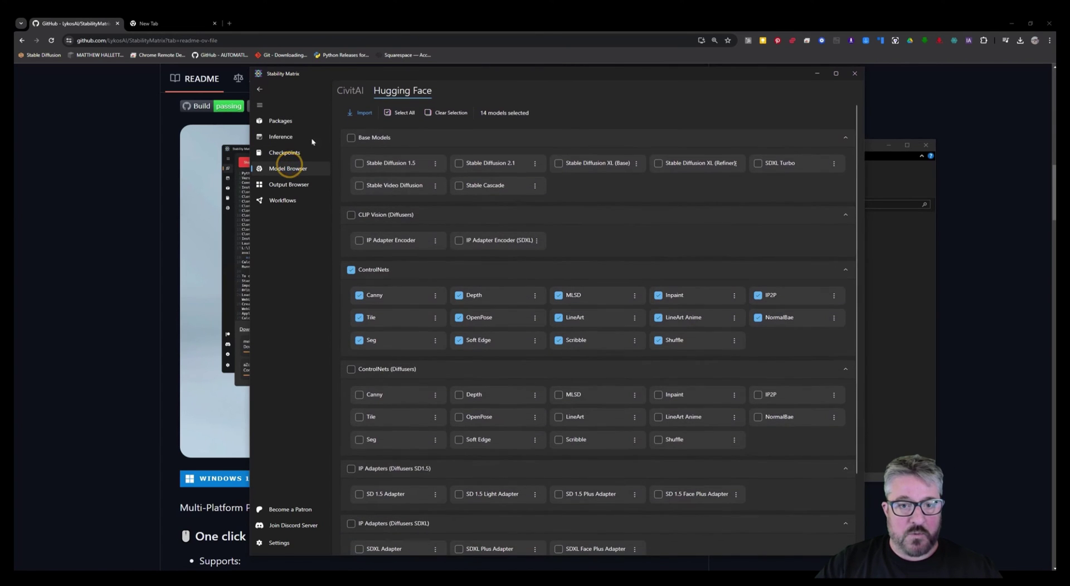
pyautogui.click(354, 91)
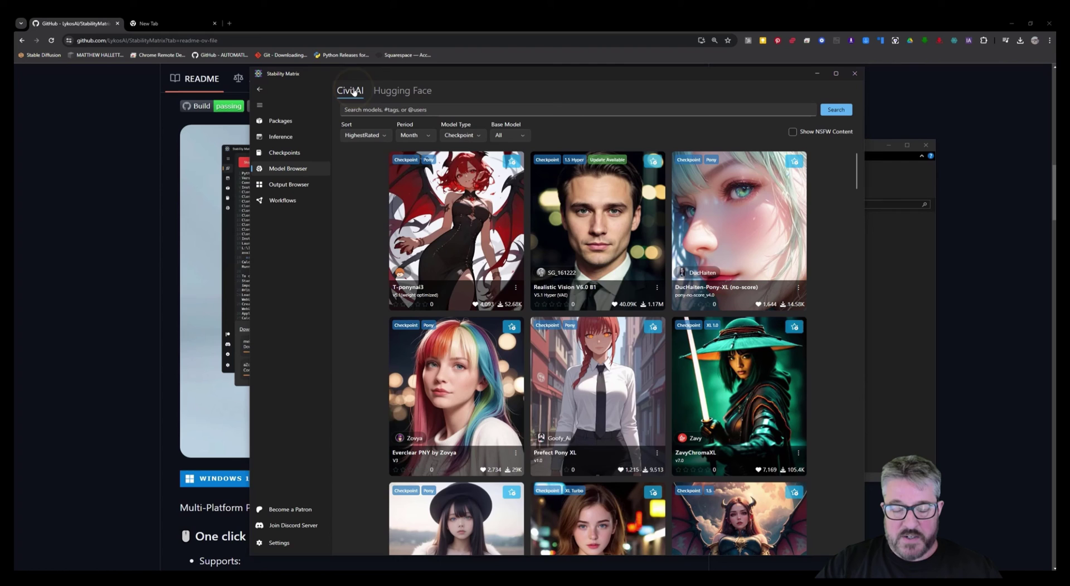
pyautogui.click(399, 88)
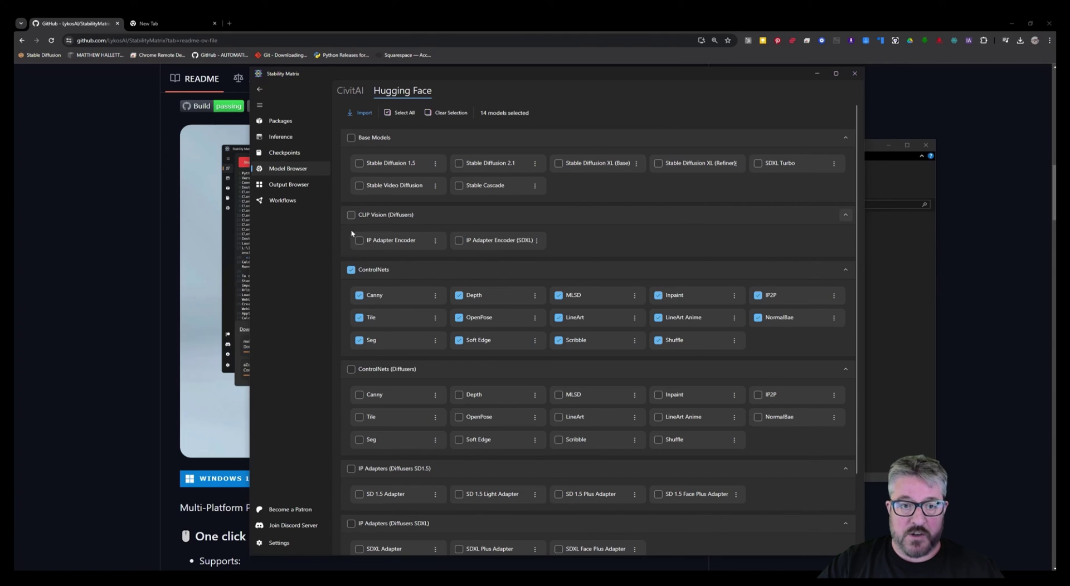
pyautogui.click(350, 215)
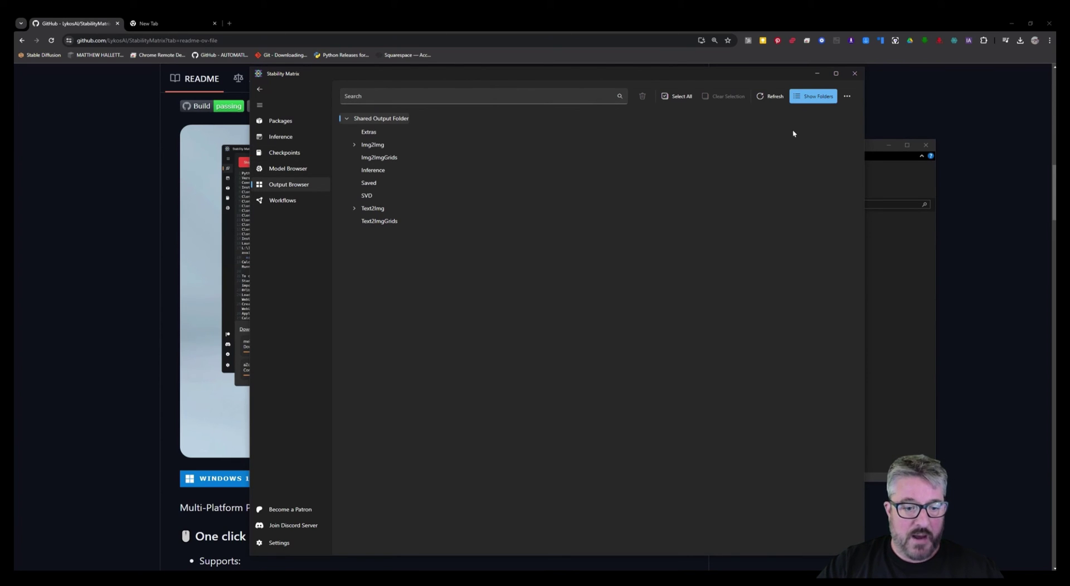
# Step: Reposition the SD MATRIX window and open Data\Models to browse its 29 model-type folders
pyautogui.click(910, 388)
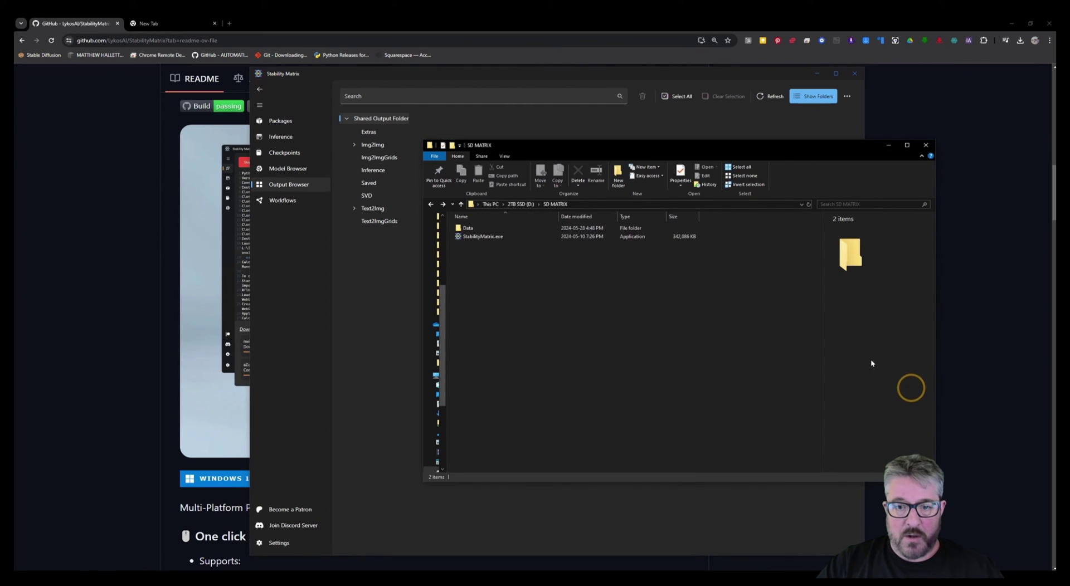
pyautogui.moveTo(538, 144); pyautogui.dragTo(487, 123)
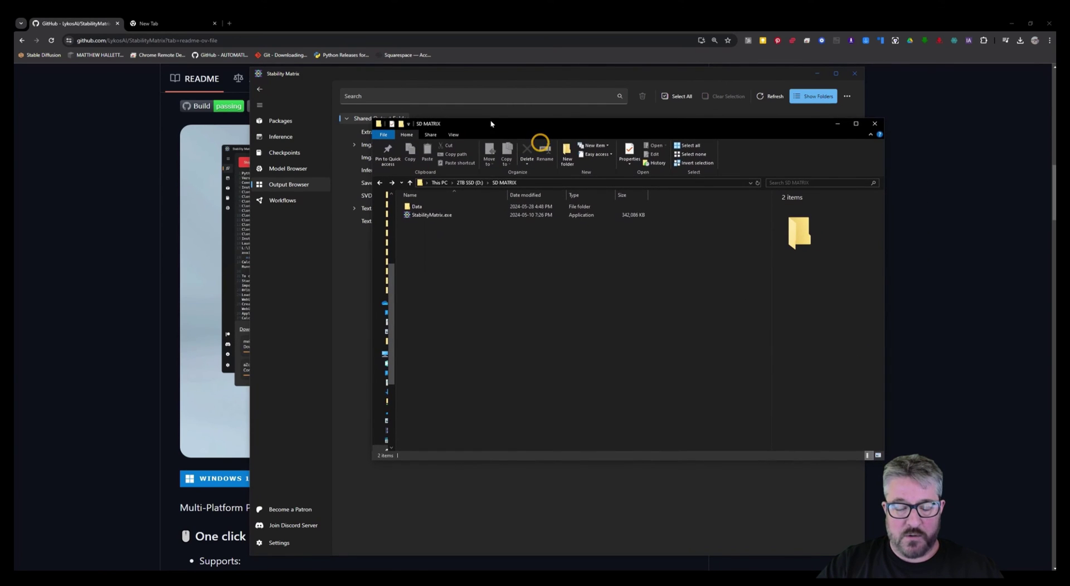
pyautogui.doubleClick(418, 207)
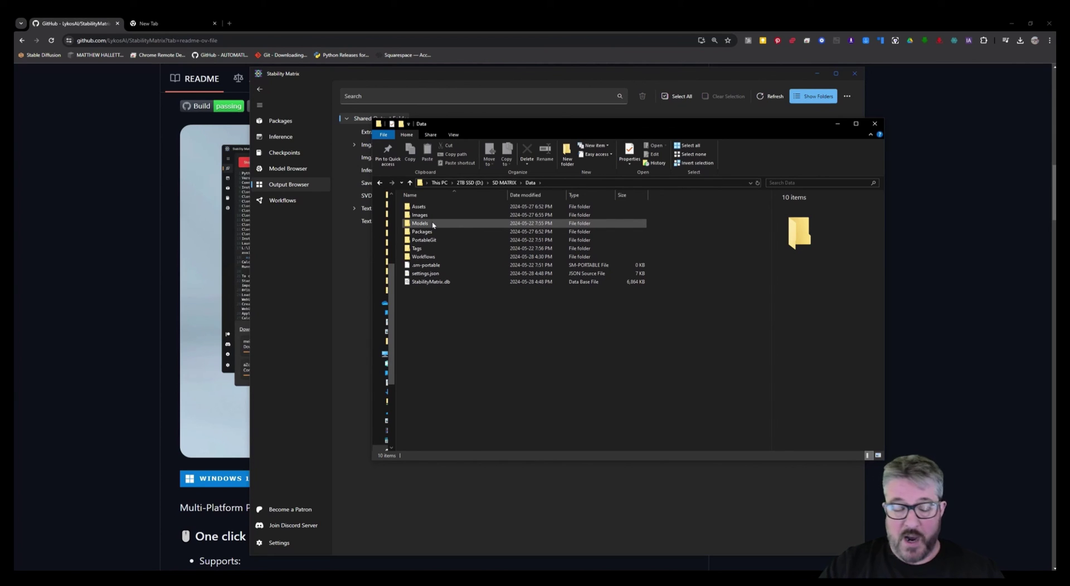
pyautogui.doubleClick(433, 225)
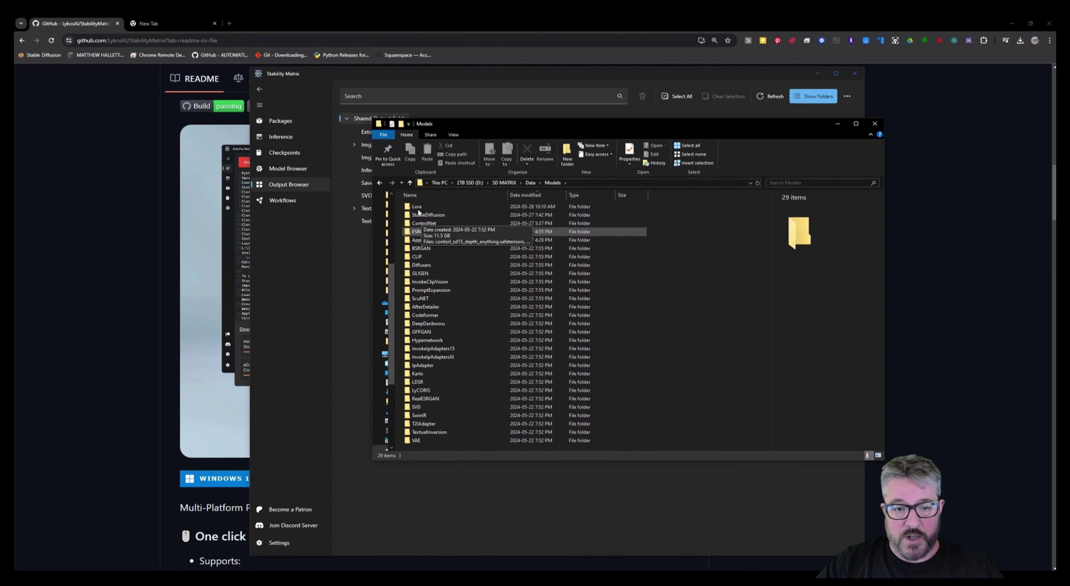
pyautogui.write('sw')
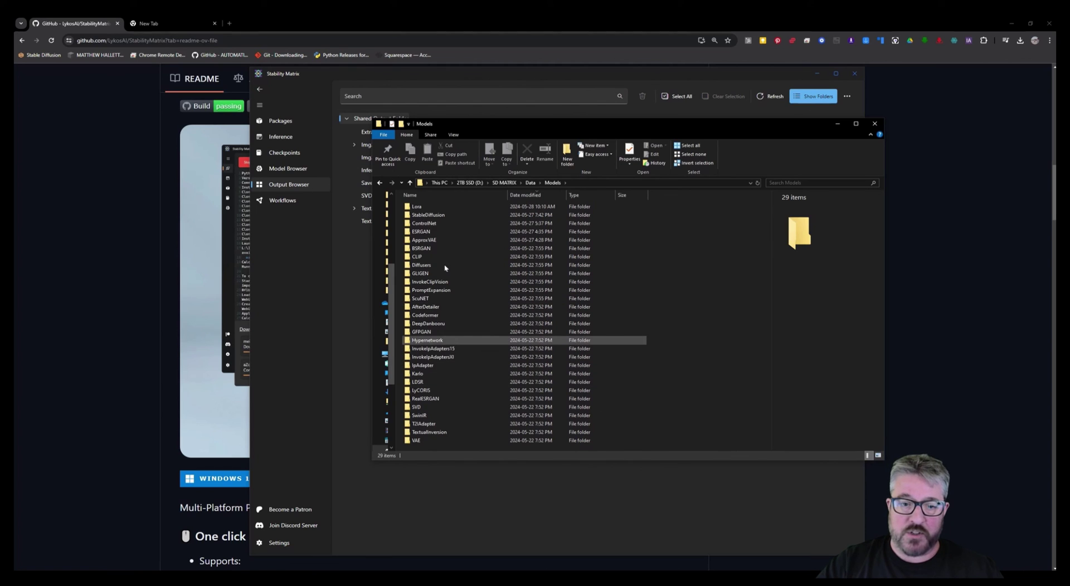
pyautogui.click(445, 269)
pyautogui.write('sc')
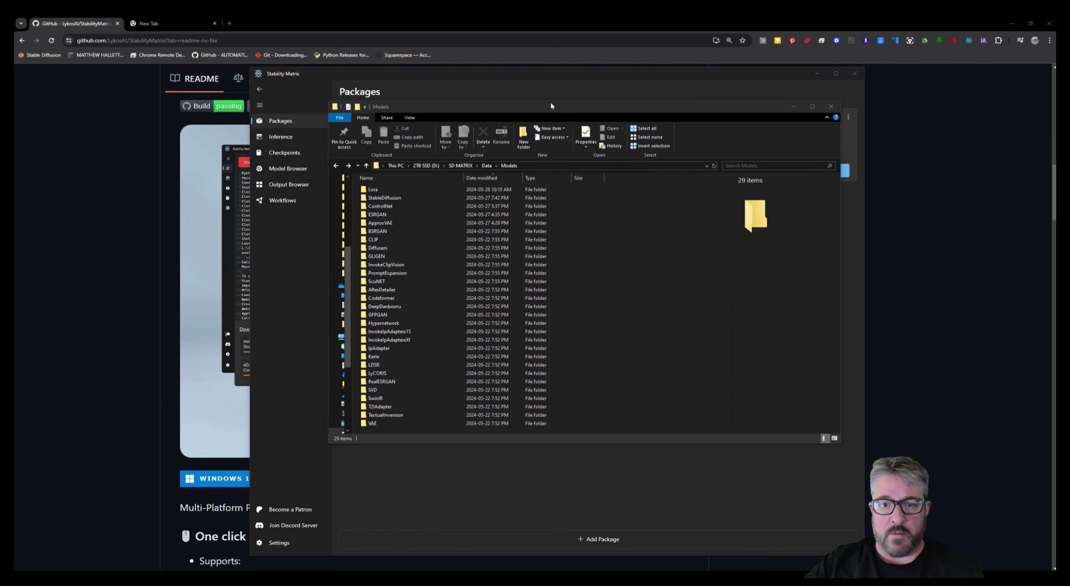
# Step: Nudge the Models window aside and bring Stability Matrix's Packages page to the front
pyautogui.moveTo(550, 105); pyautogui.dragTo(559, 125)
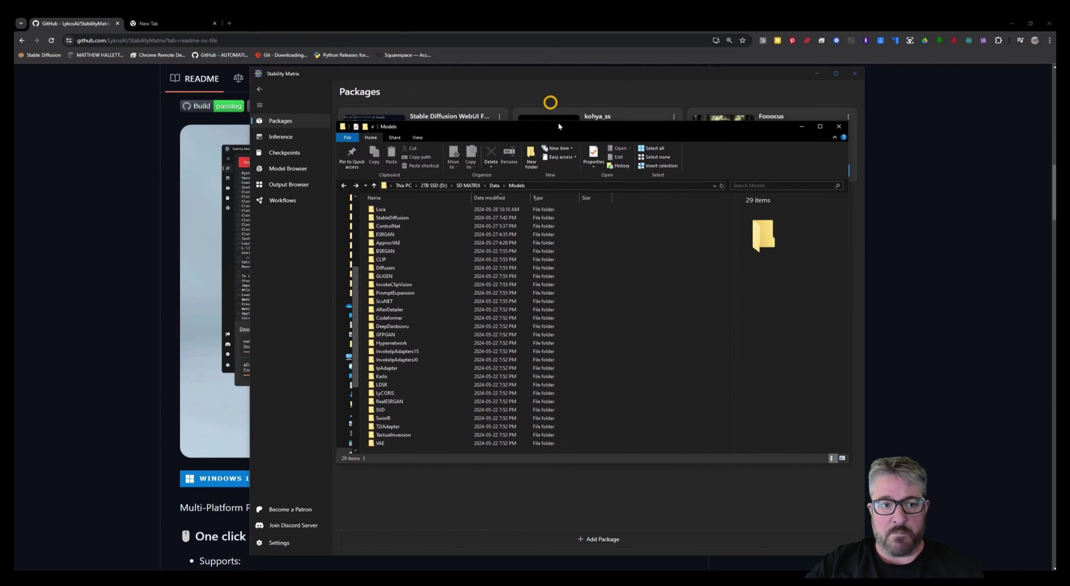
pyautogui.click(309, 69)
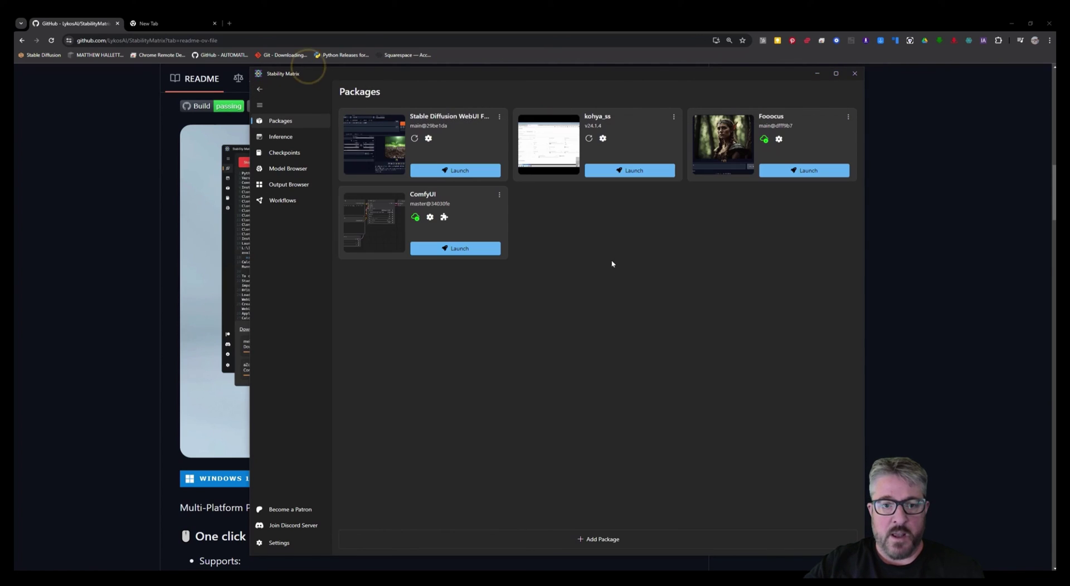